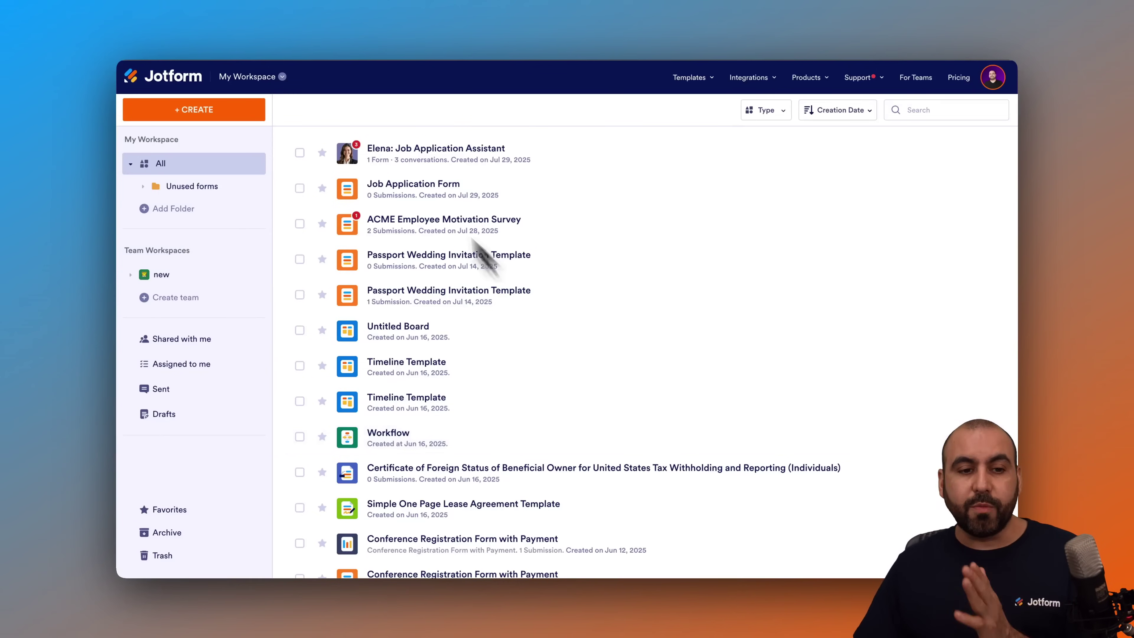
From the product switcher's My AI Agents list, open Elena: Job Application Assistant in the builder.
click(267, 80)
click(398, 144)
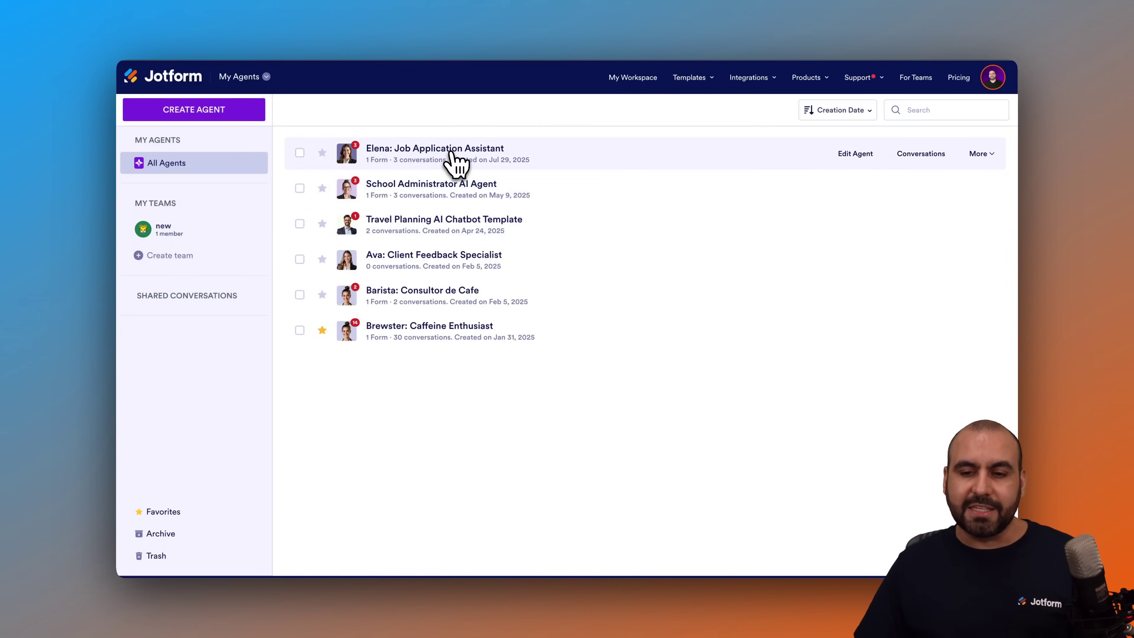
click(855, 166)
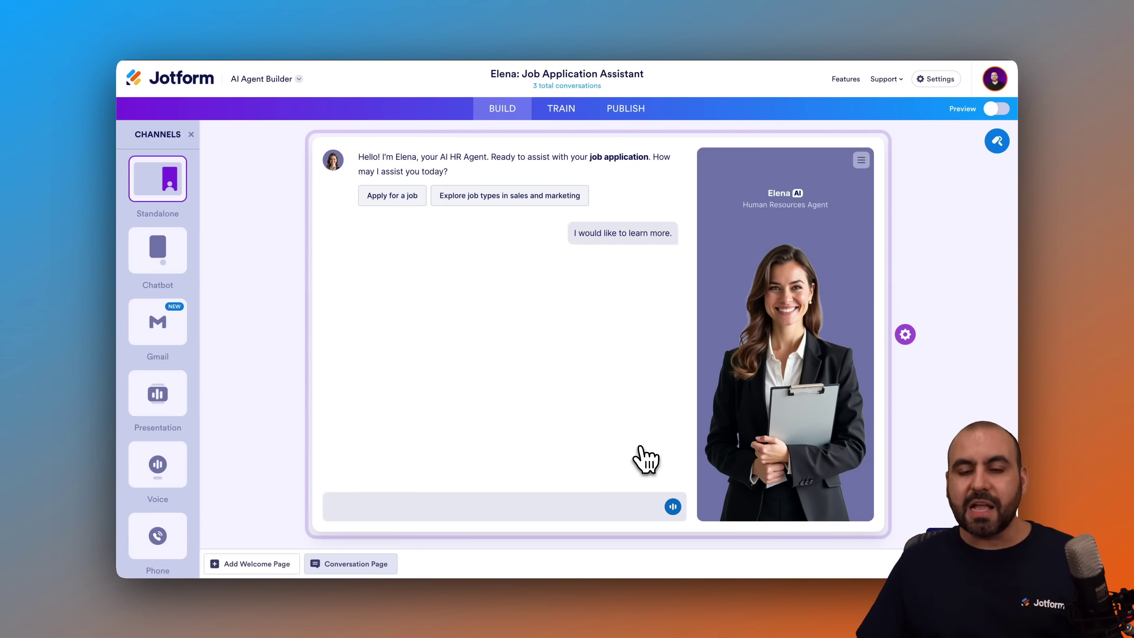
Preview Elena's page embed on the Publish tab, then bring up its Customize settings.
click(626, 111)
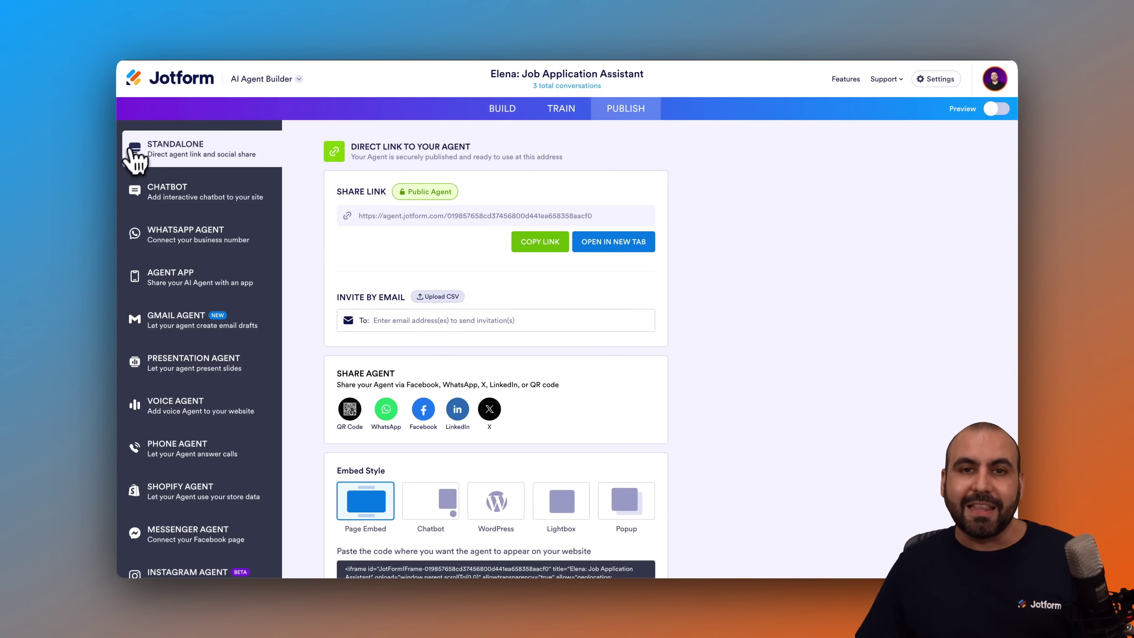
scroll(538, 290, down, 3)
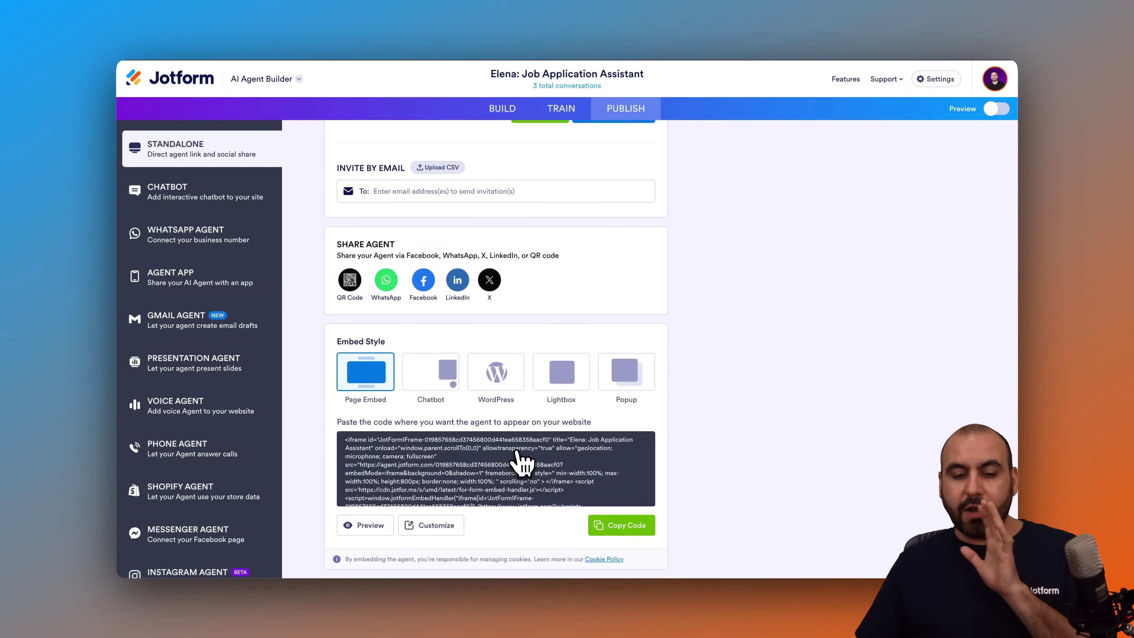
click(371, 526)
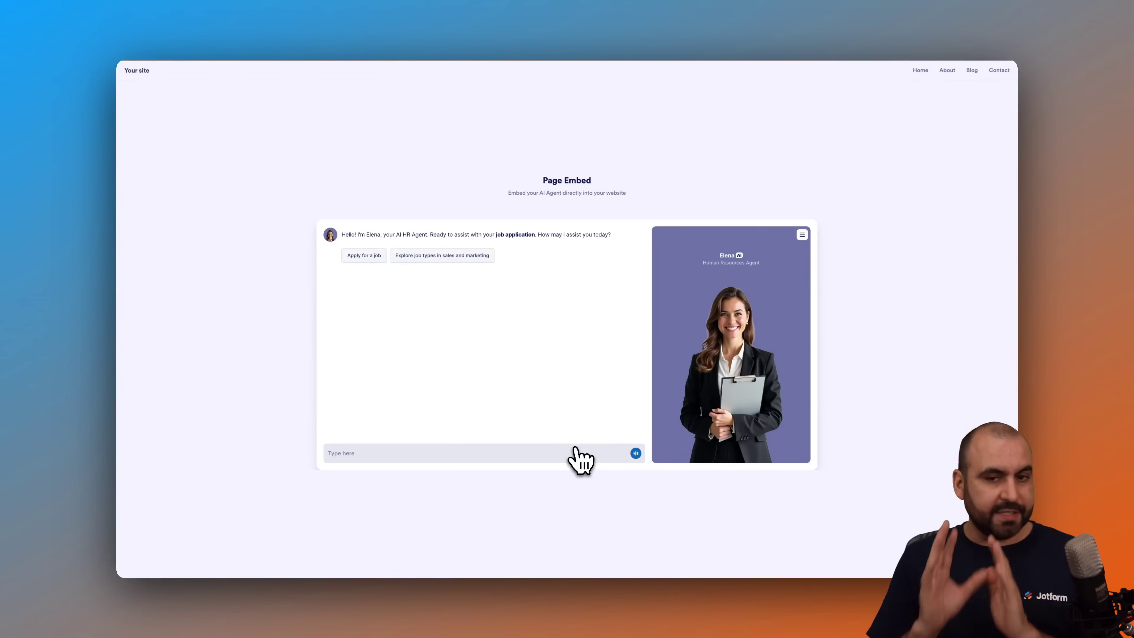
click(761, 39)
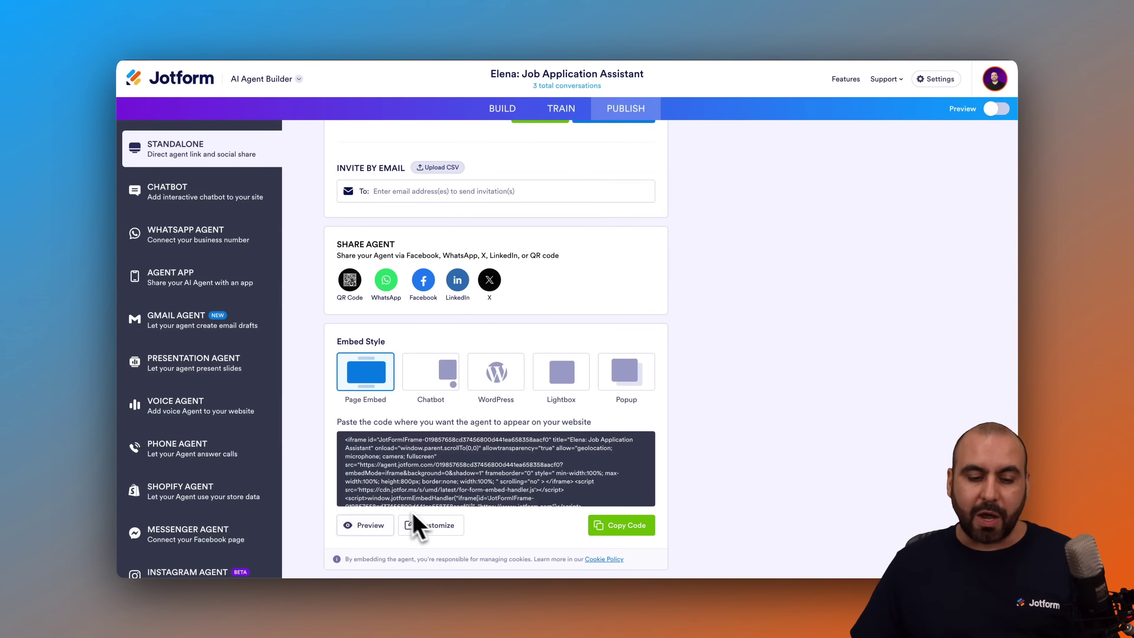
click(435, 525)
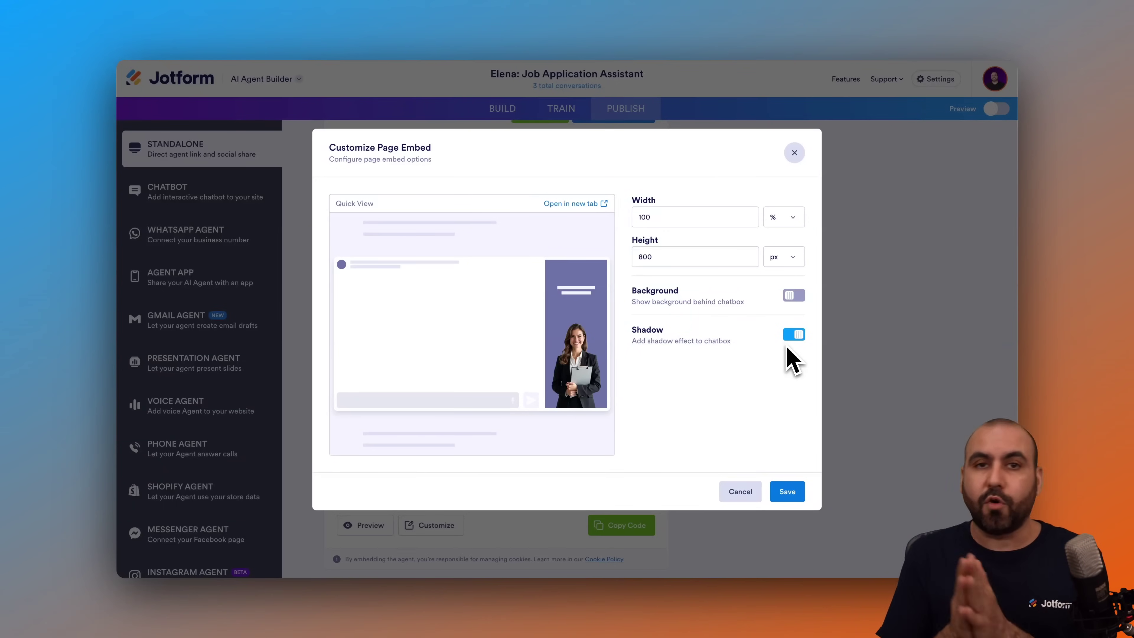
Save the 100% width, 800 px page embed settings and copy Elena's embed code.
click(787, 491)
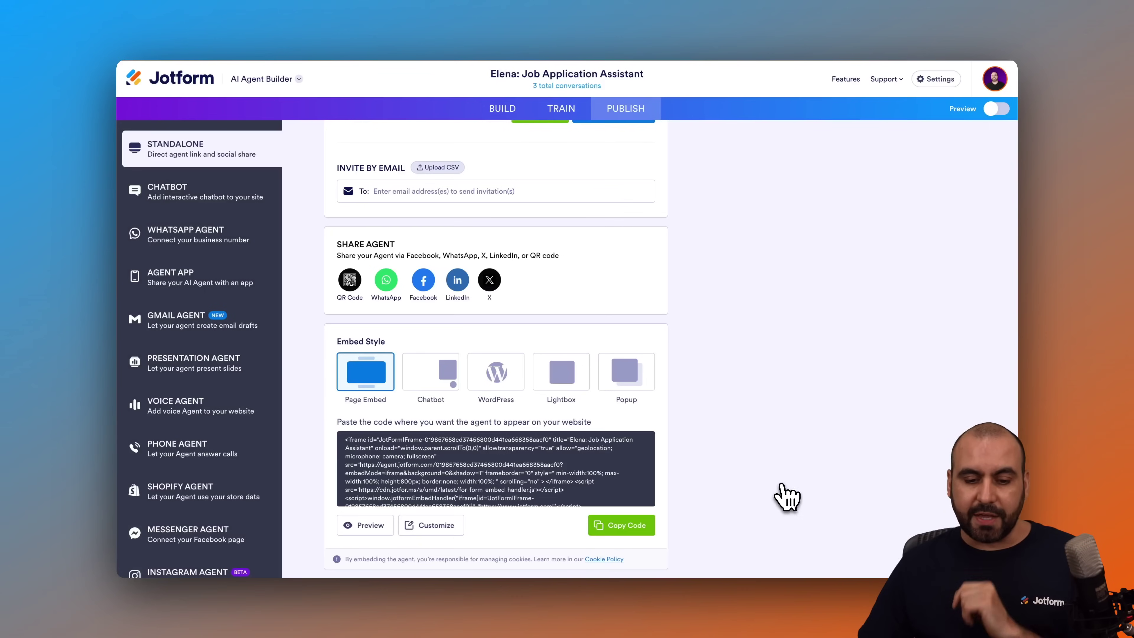
click(625, 527)
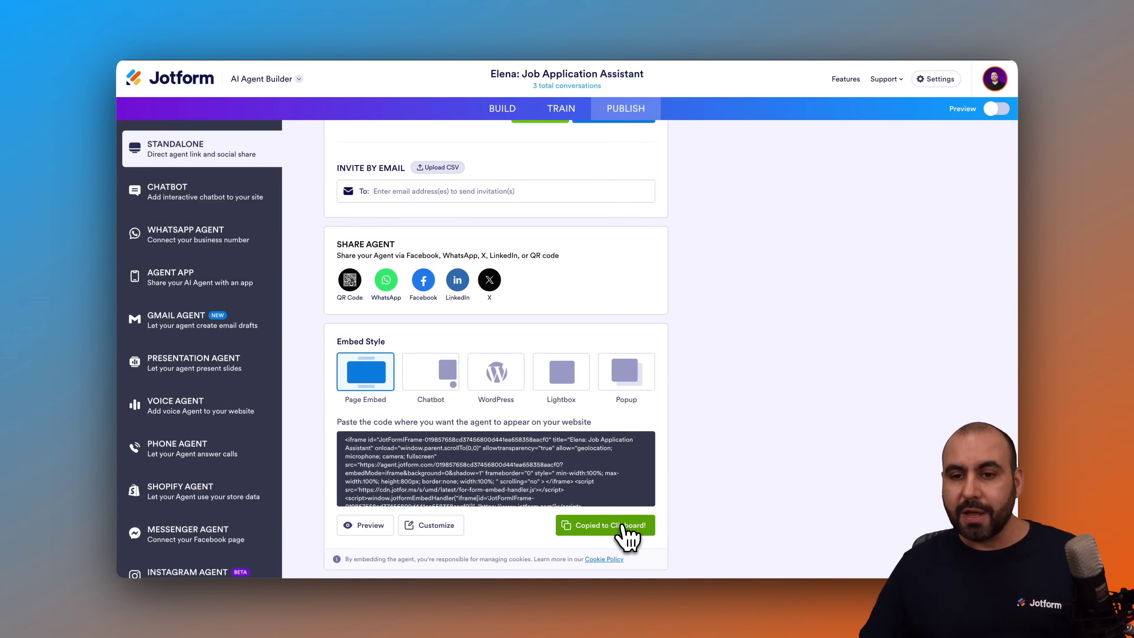
Launch the Weebly site editor for My Site and dismiss the domain name prompt.
click(797, 43)
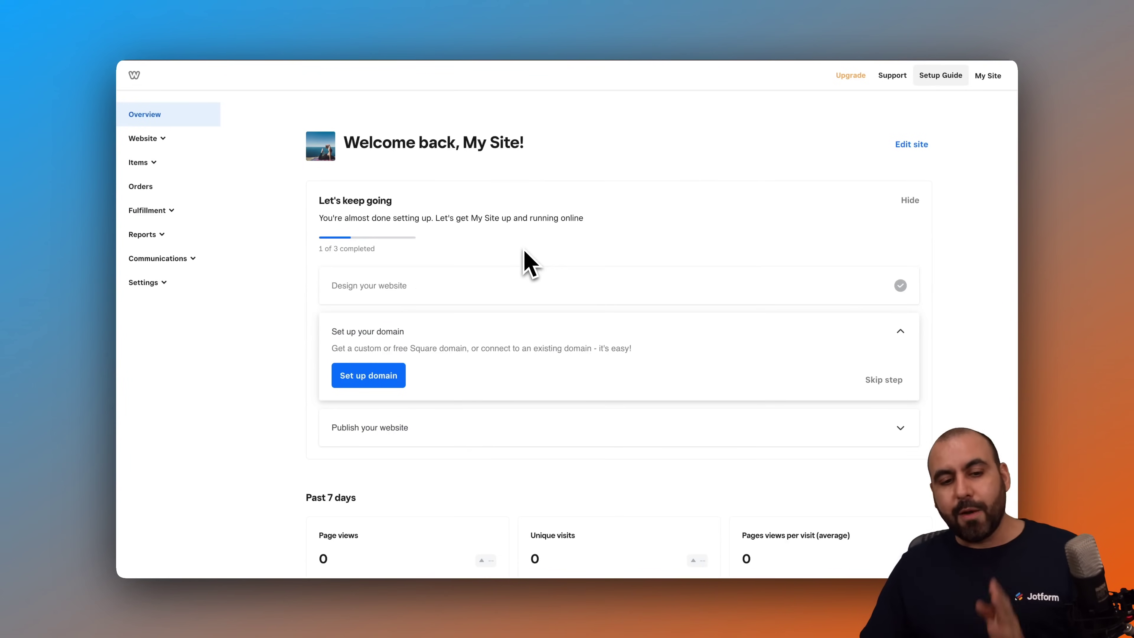
click(164, 138)
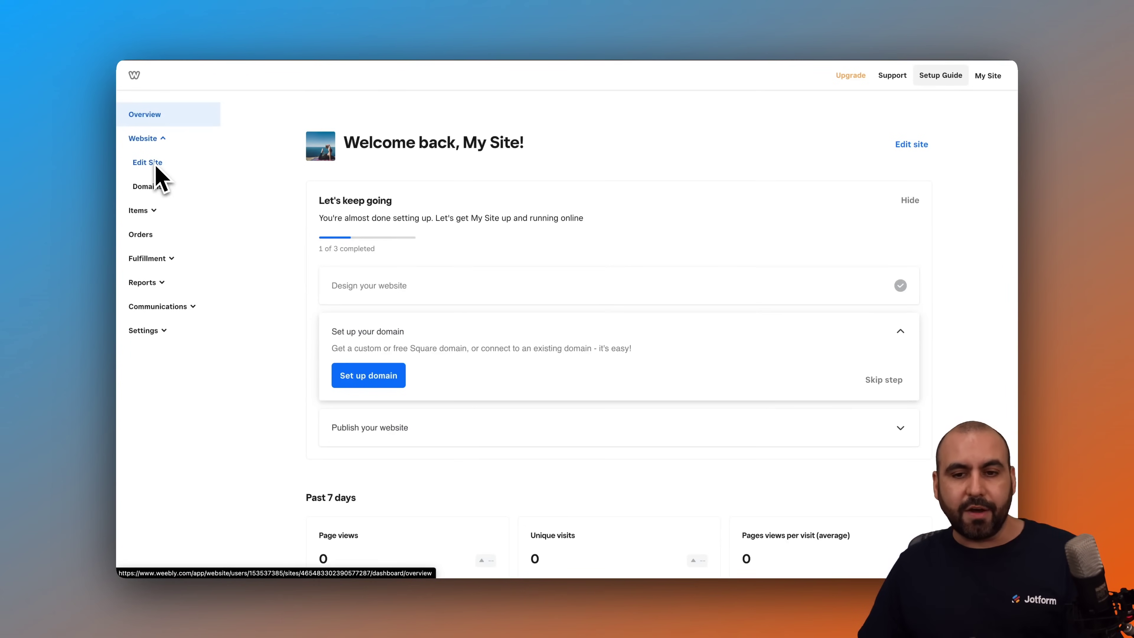
click(156, 165)
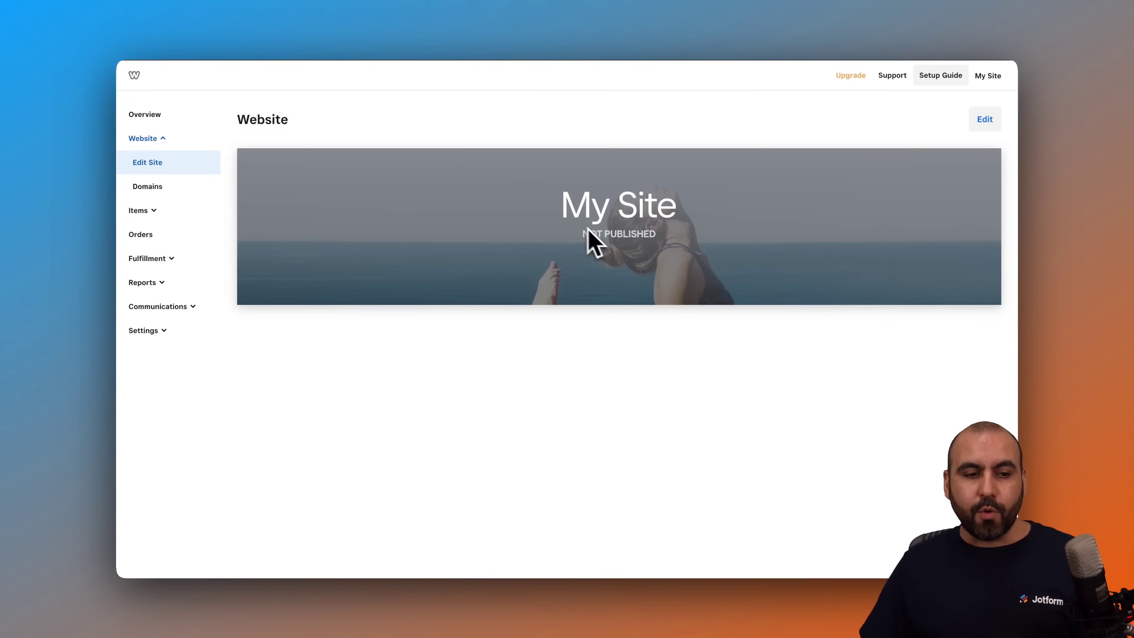
click(988, 119)
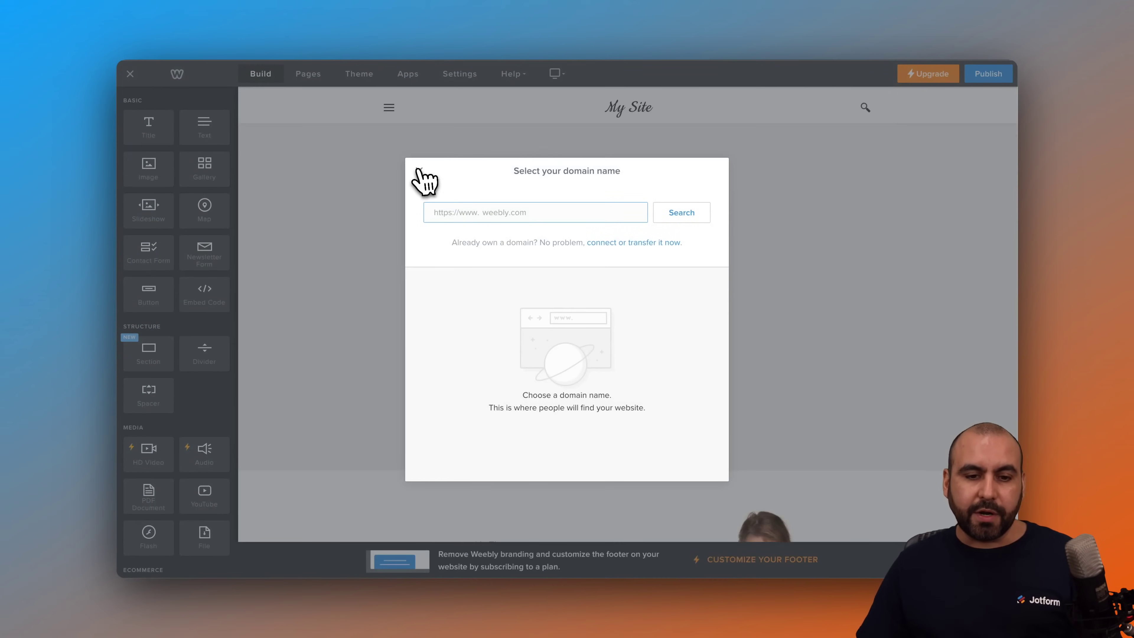
click(420, 171)
Drag an Embed Code element onto the yoga page just below the partner logos.
scroll(628, 427, down, 10)
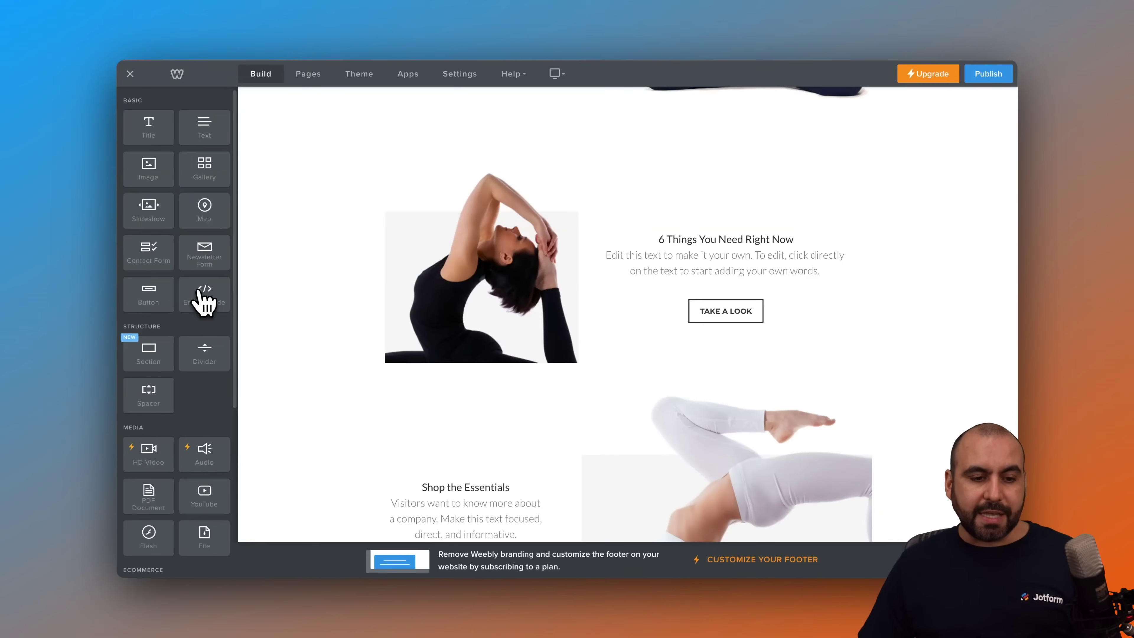
scroll(210, 317, down, 6)
scroll(357, 397, down, 10)
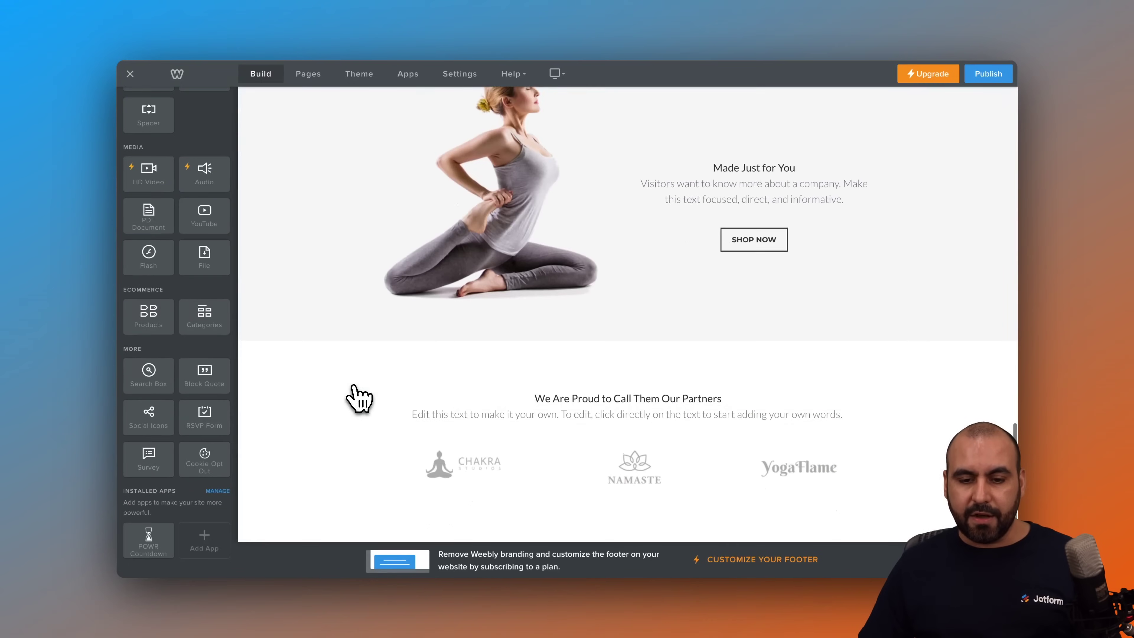
scroll(225, 215, up, 5)
drag(215, 239, 617, 490)
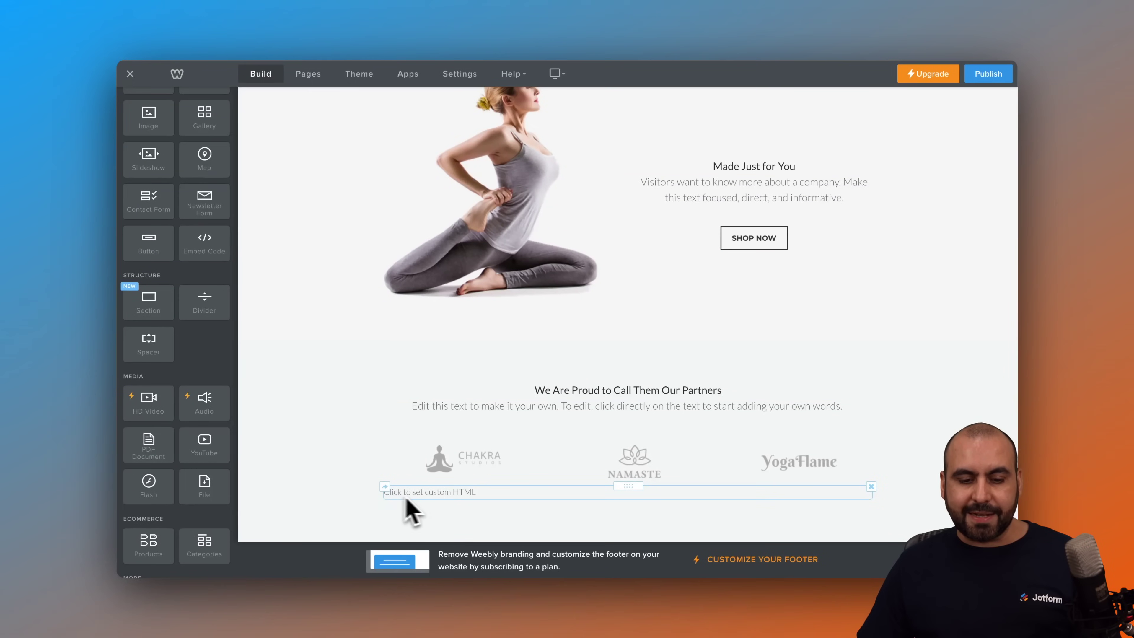
Replace the Embed Code block's placeholder HTML with Elena's copied Jotform embed code.
double_click(458, 495)
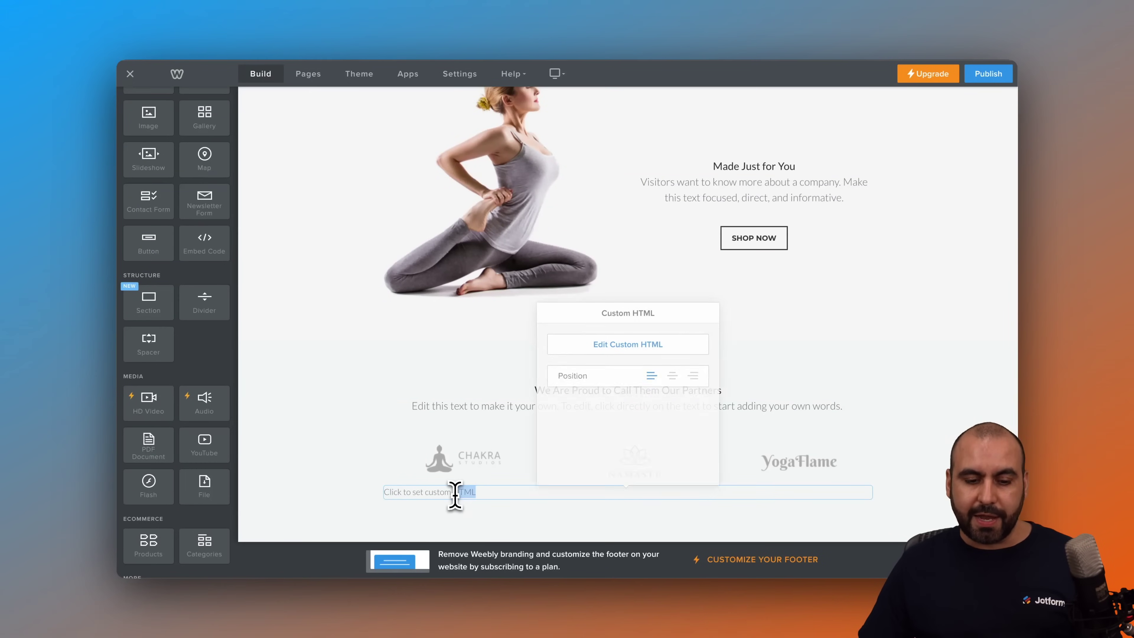
click(659, 341)
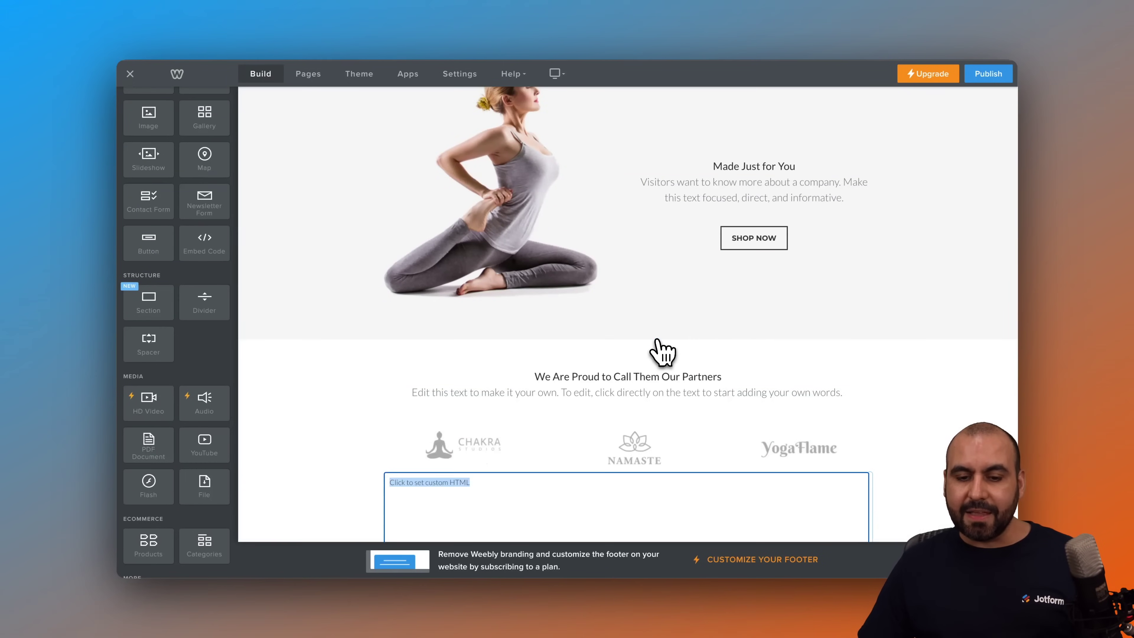
scroll(646, 362, down, 2)
click(472, 460)
key(ctrl+a)
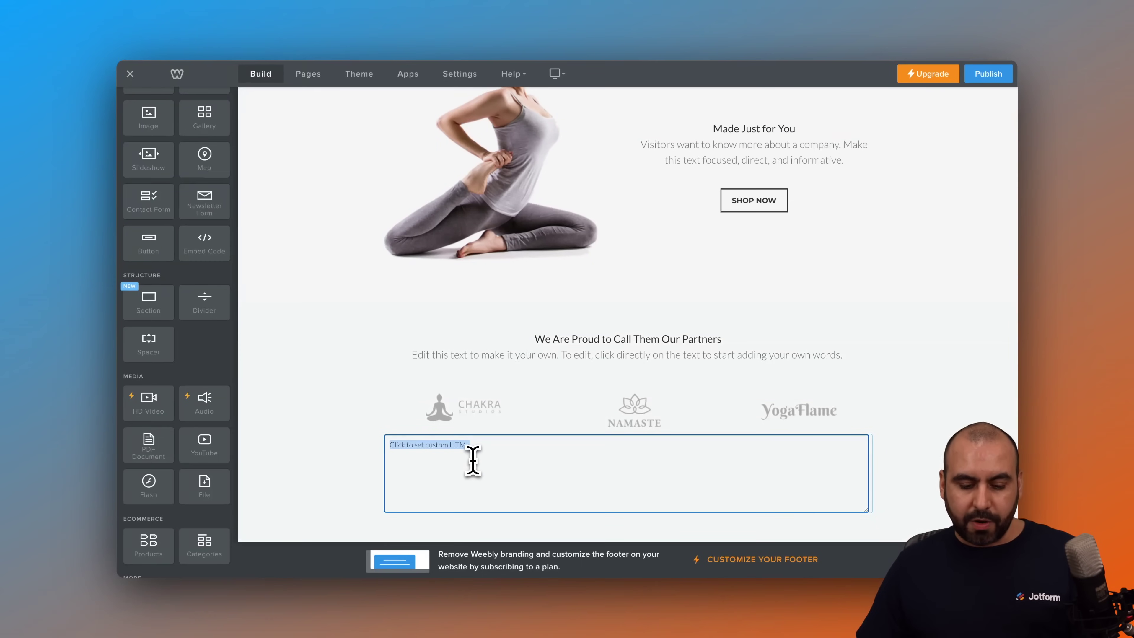
key(ctrl+v)
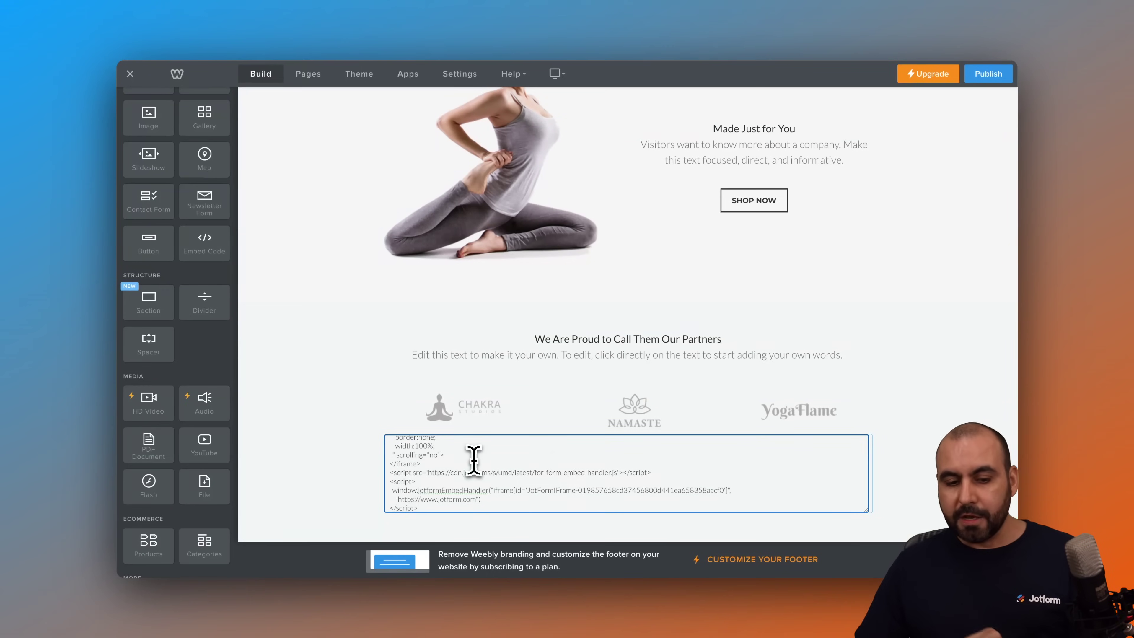
click(890, 475)
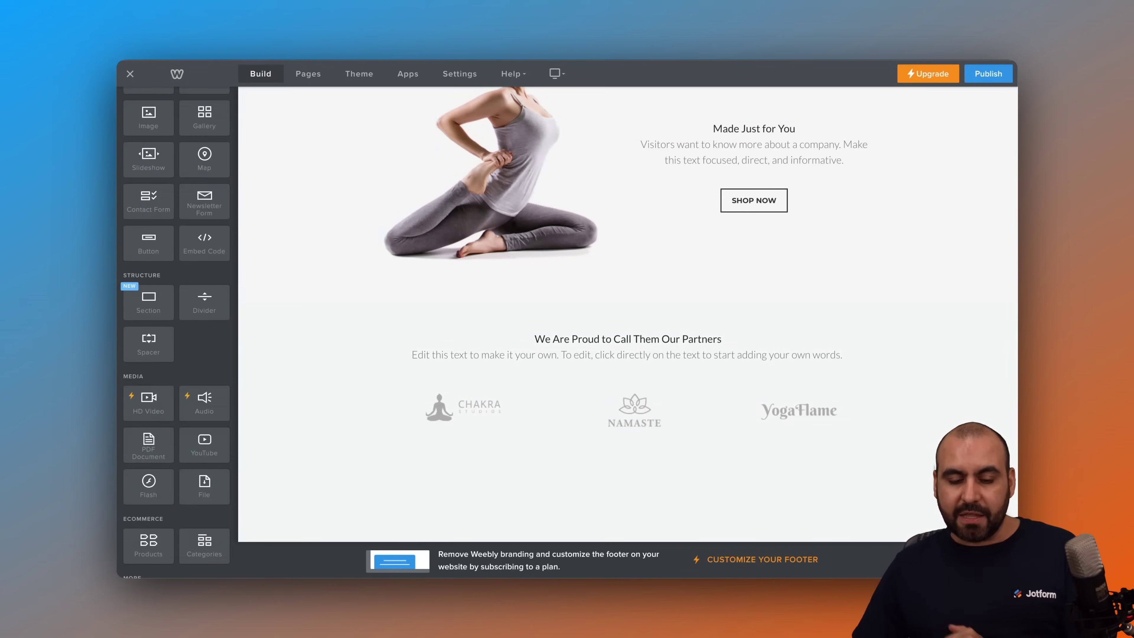
Scroll the yoga page to check Elena's chat shows her greeting and two quick replies.
scroll(732, 474, down, 4)
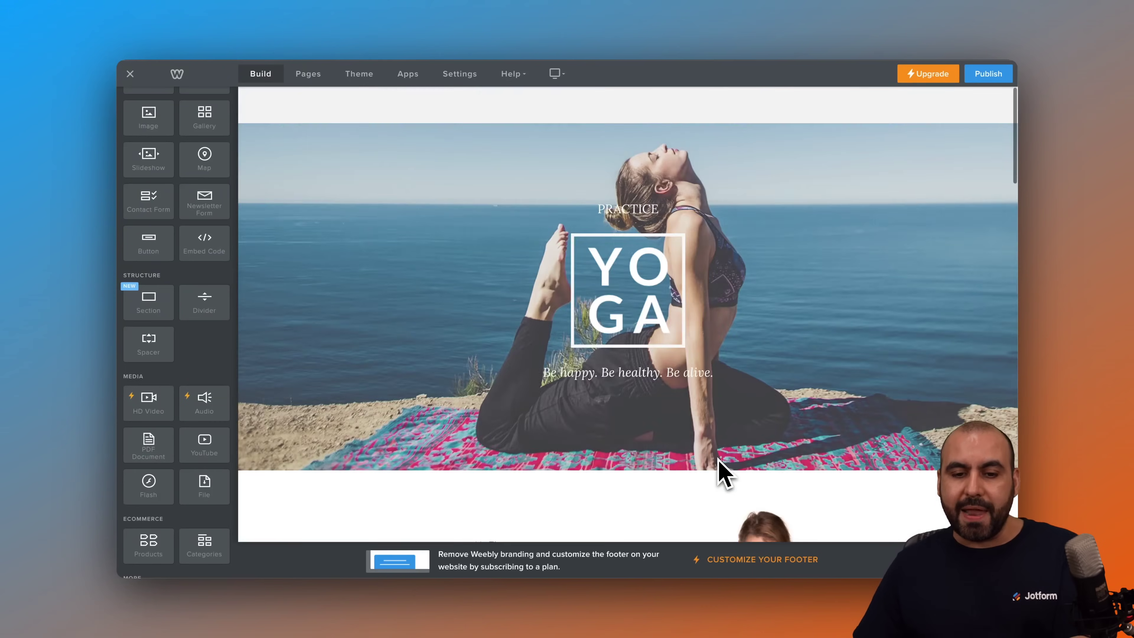
scroll(725, 475, down, 15)
scroll(723, 474, down, 10)
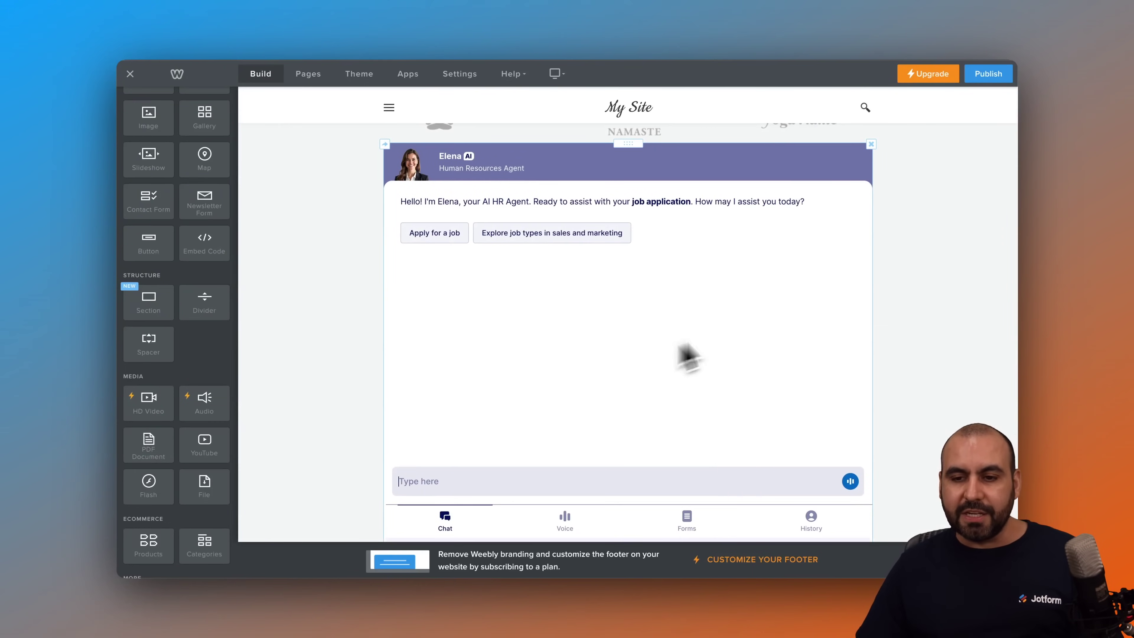
scroll(705, 349, down, 1)
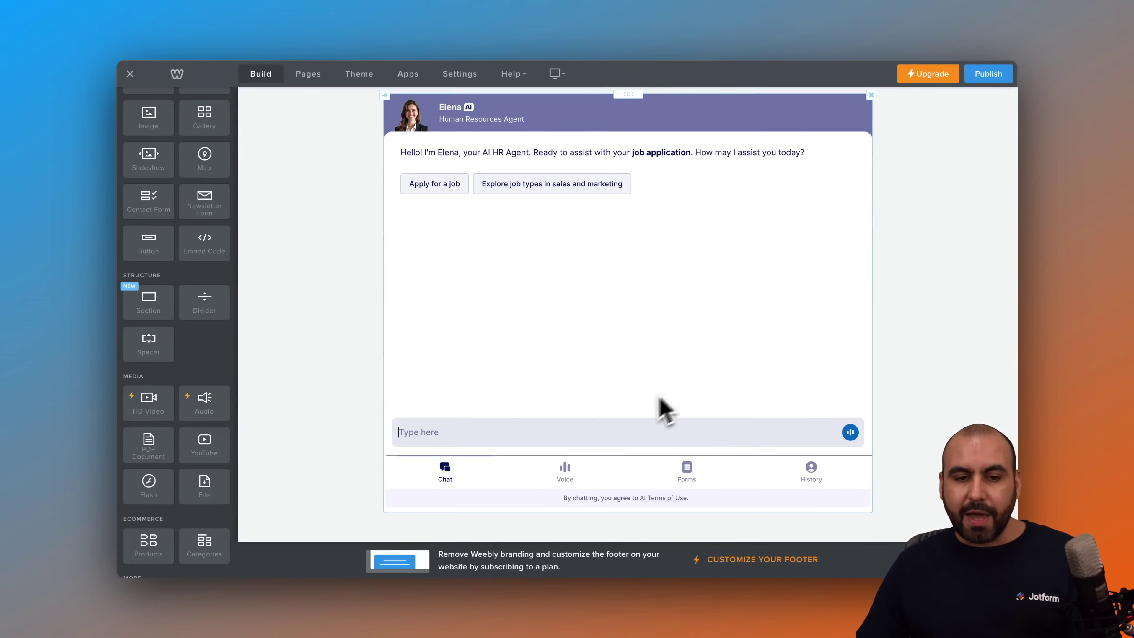
scroll(634, 400, up, 1)
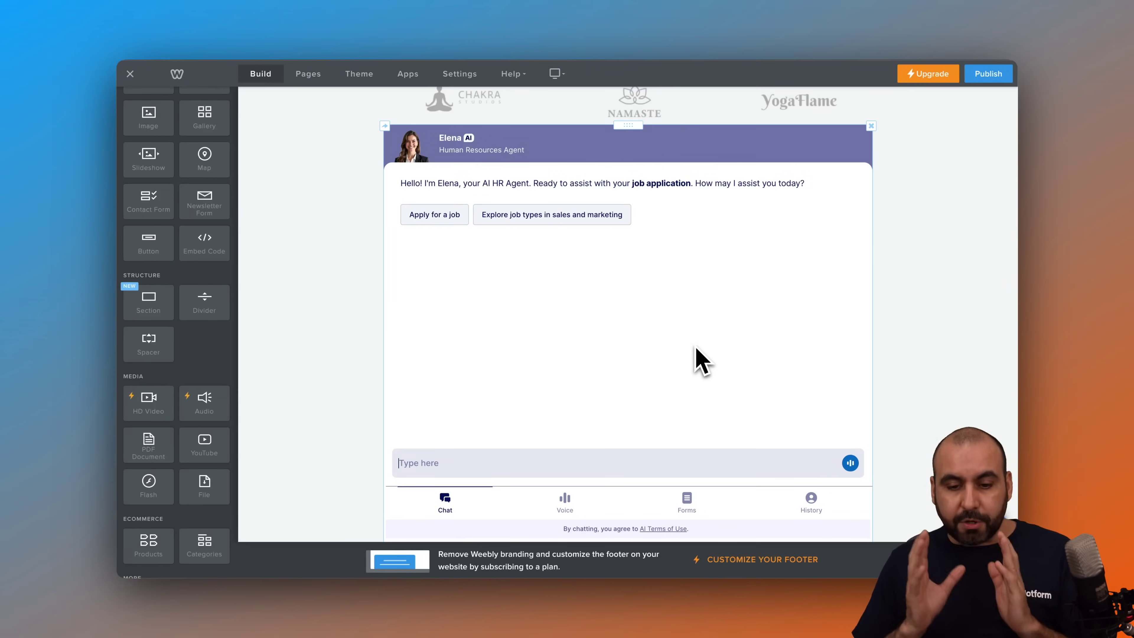
scroll(702, 361, up, 15)
scroll(702, 361, down, 12)
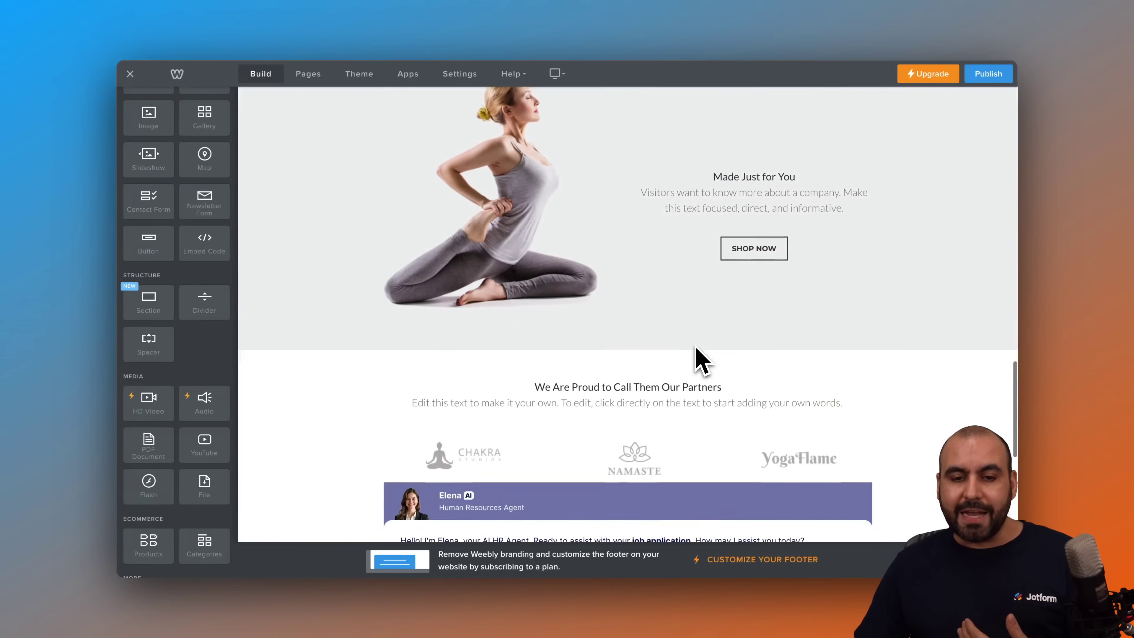
scroll(702, 361, down, 3)
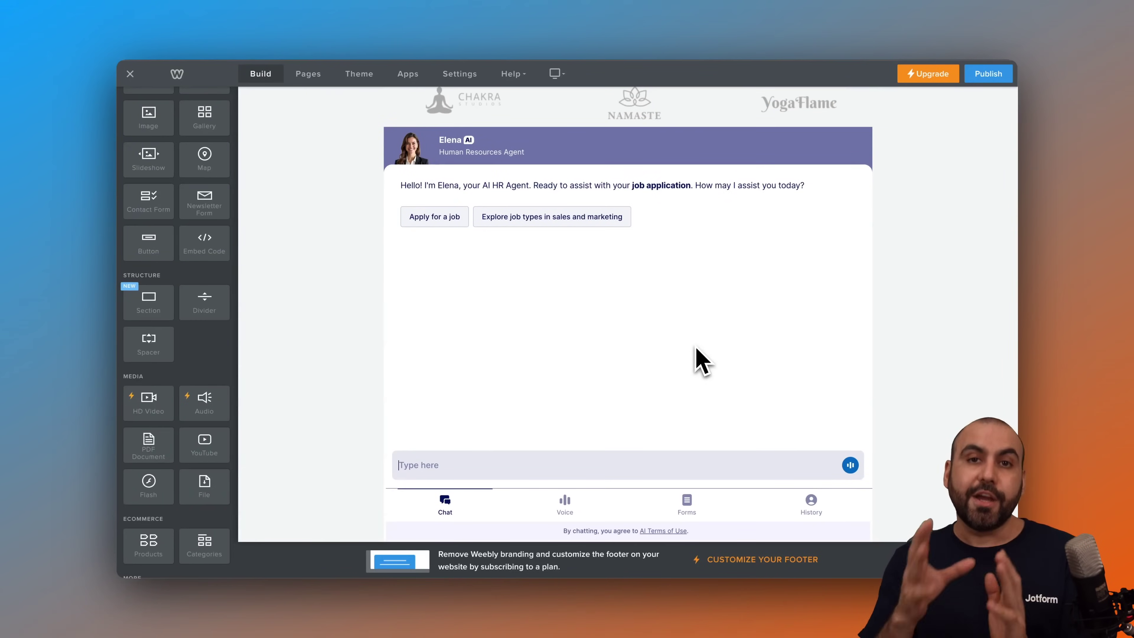
scroll(349, 369, up, 1)
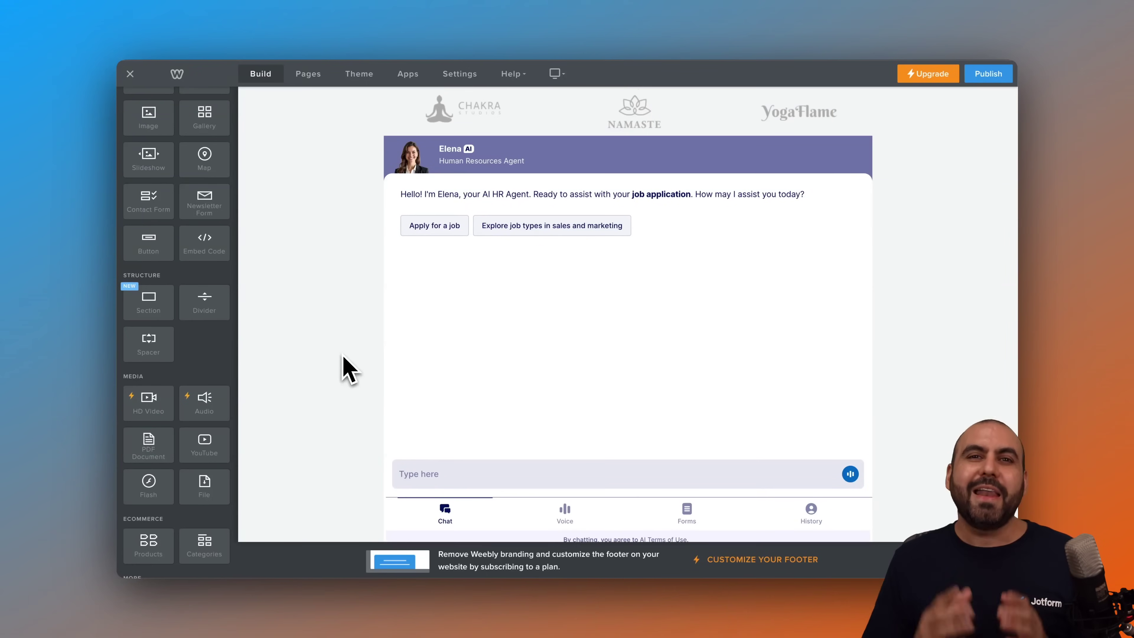